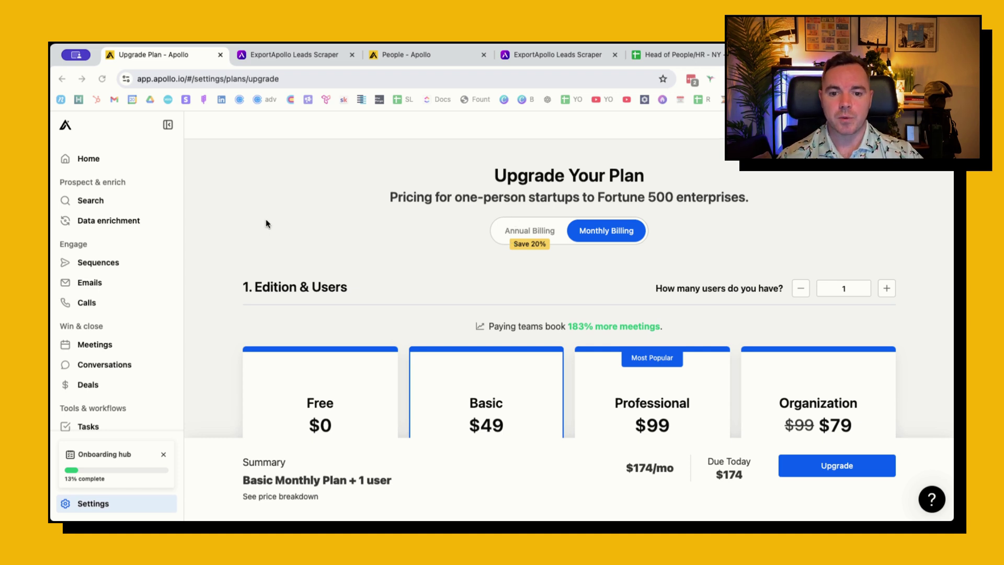
# Step: Scroll the Apollo upgrade page, then view ExportApollo's credit pricing (10,000 for $48 to 100,000 for $298)
pyautogui.scroll(-3, 451, 251)
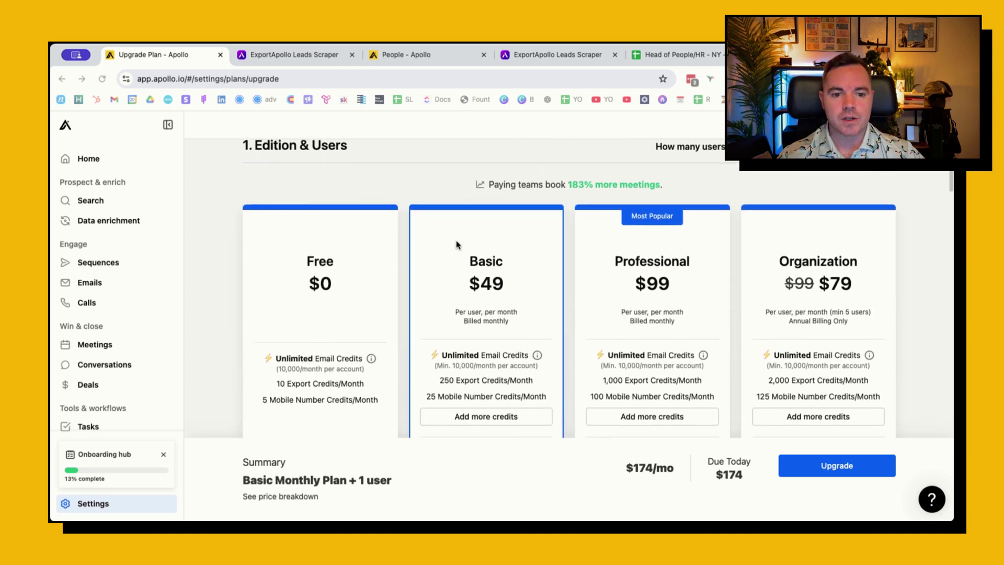
pyautogui.scroll(-1, 478, 261)
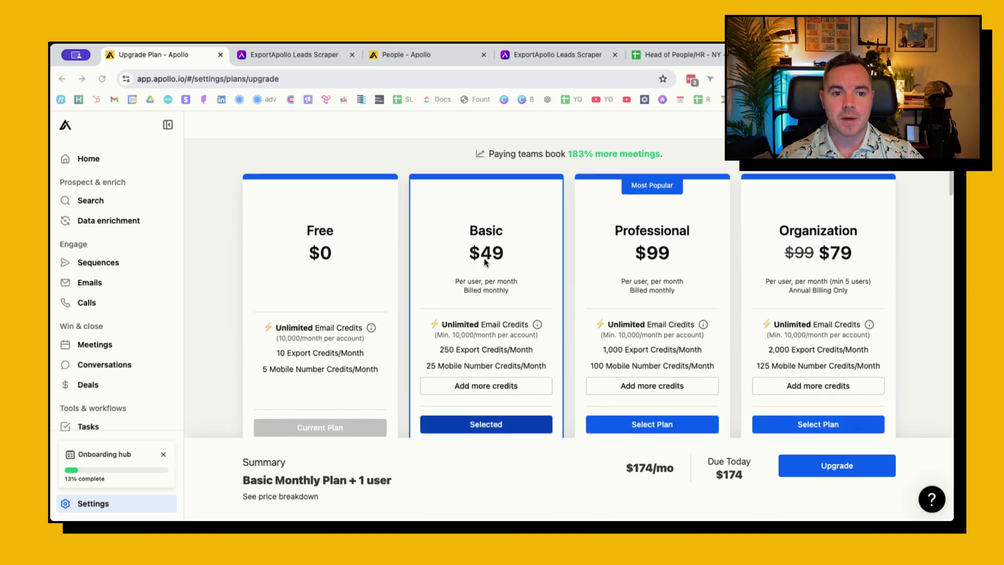
pyautogui.scroll(-1, 482, 256)
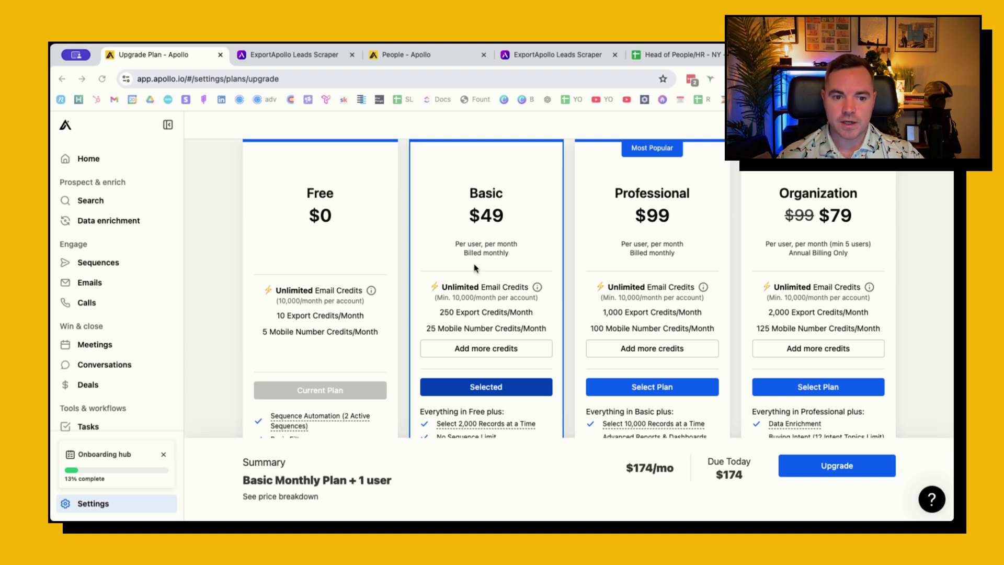
pyautogui.scroll(-10, 476, 268)
pyautogui.scroll(-3, 475, 267)
pyautogui.scroll(2, 378, 224)
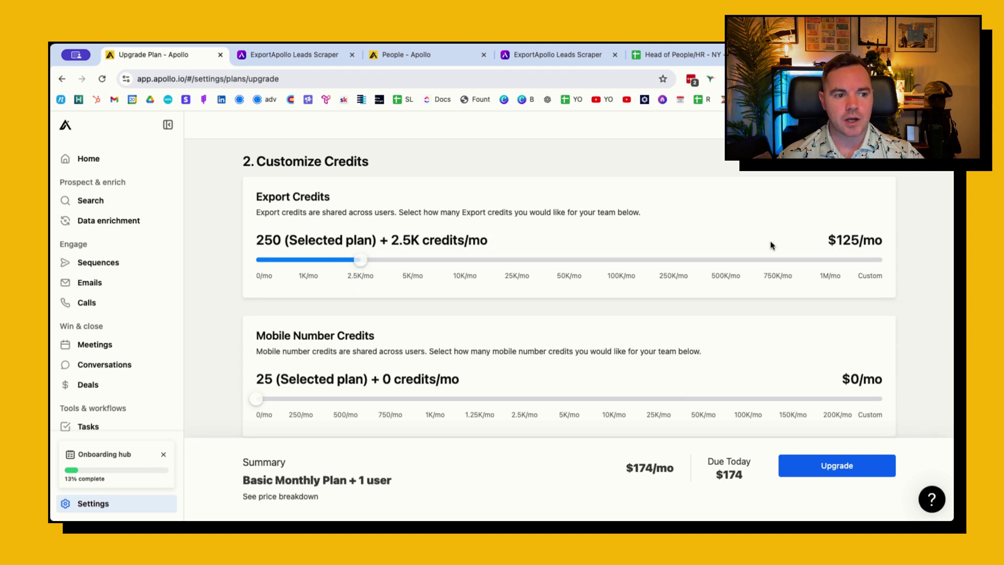
pyautogui.click(295, 60)
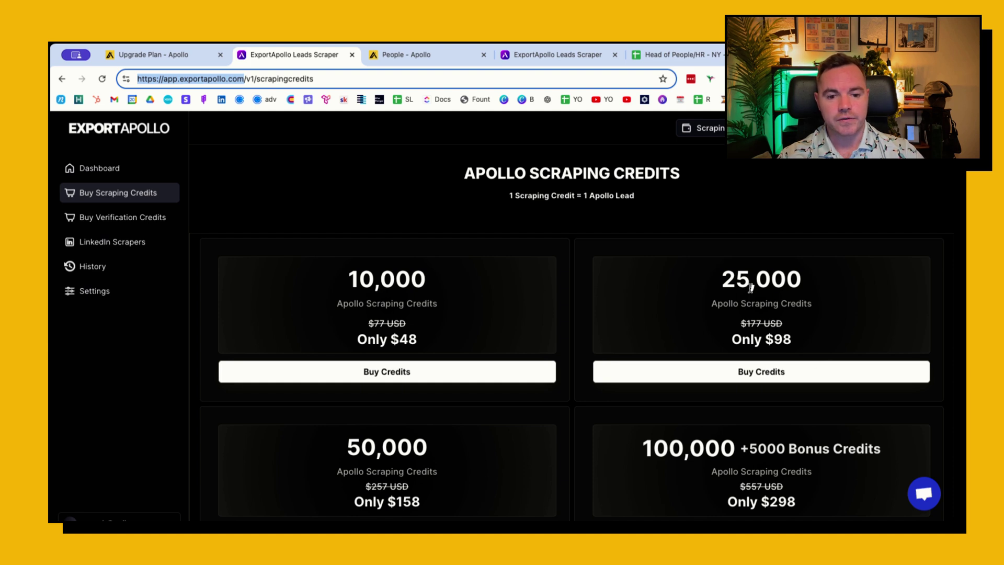
# Step: Return to the Apollo People search showing 2,074 US leads at 101–500-employee companies
pyautogui.click(428, 65)
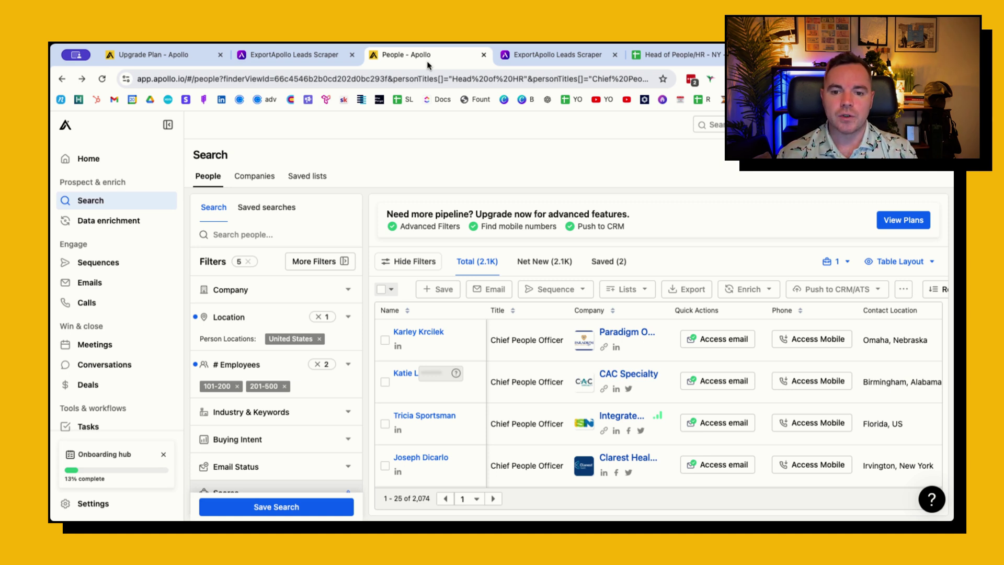
# Step: Review the search filters, copy the search URL, and bring up ExportApollo's Apollo Scraper form
pyautogui.scroll(4, 267, 377)
pyautogui.scroll(-2, 267, 377)
pyautogui.scroll(-3, 263, 374)
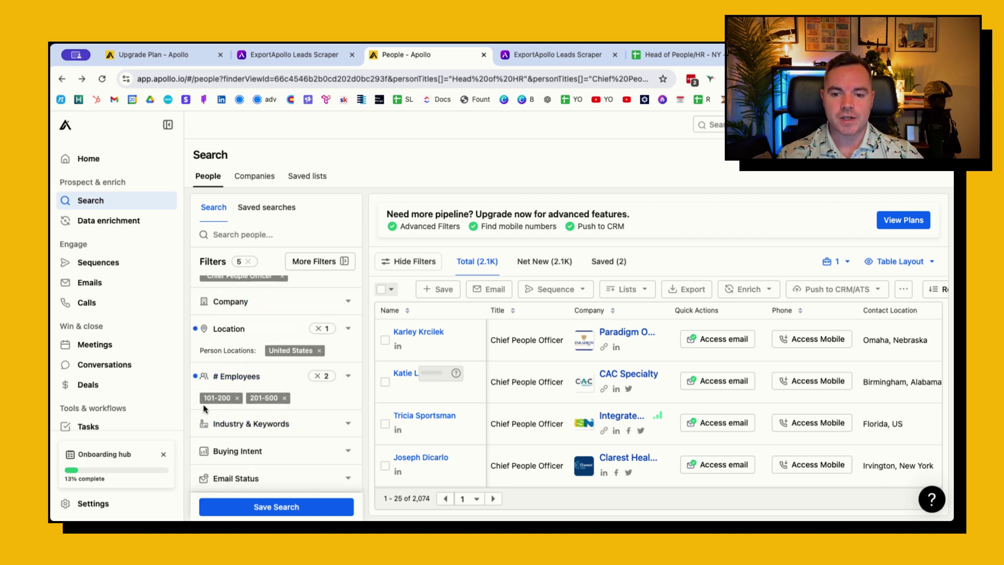
pyautogui.scroll(-6, 269, 398)
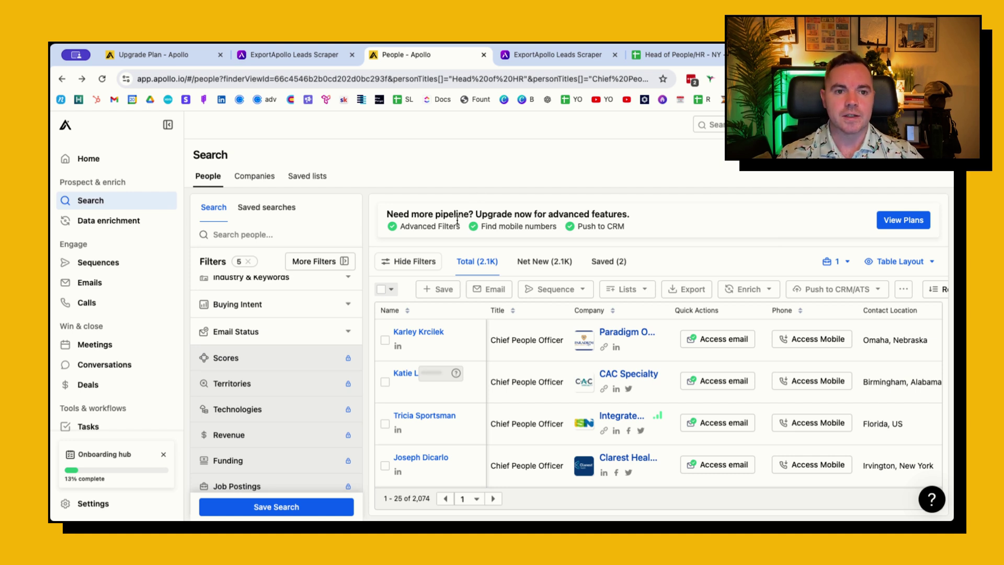
pyautogui.click(362, 80)
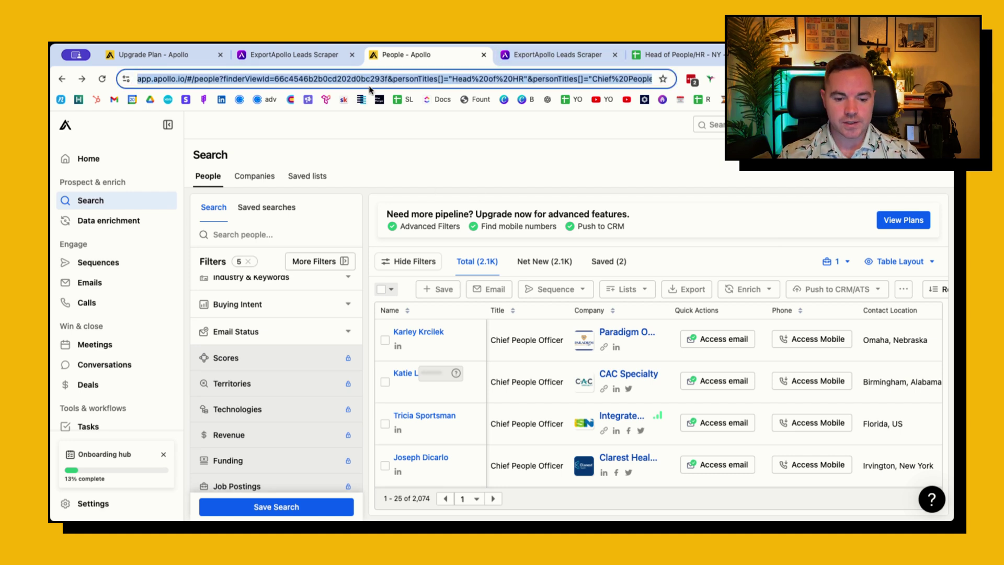
pyautogui.click(553, 58)
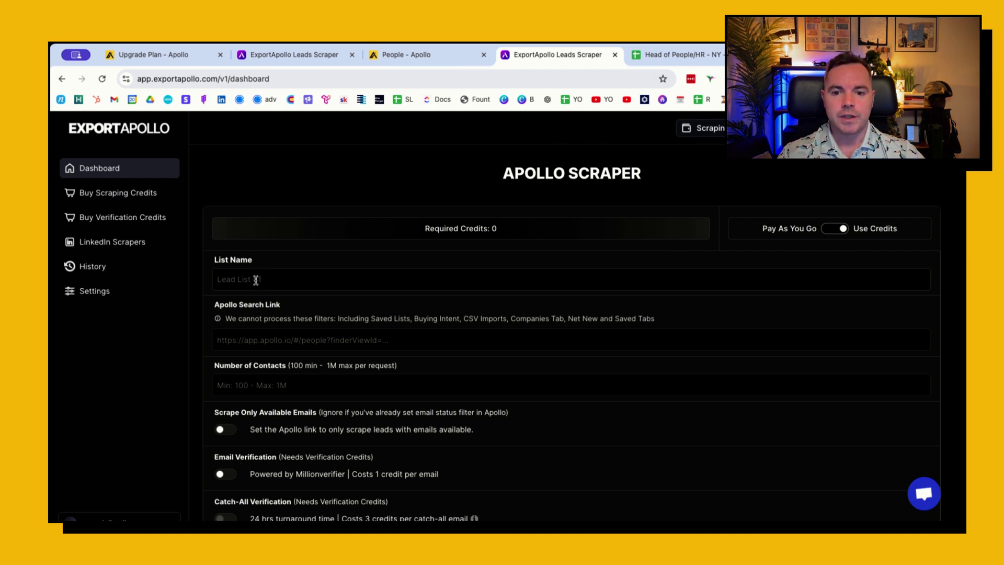
# Step: Name the list 'HR US 100-500', paste the Apollo search link, and request 2100 contacts
pyautogui.click(257, 280)
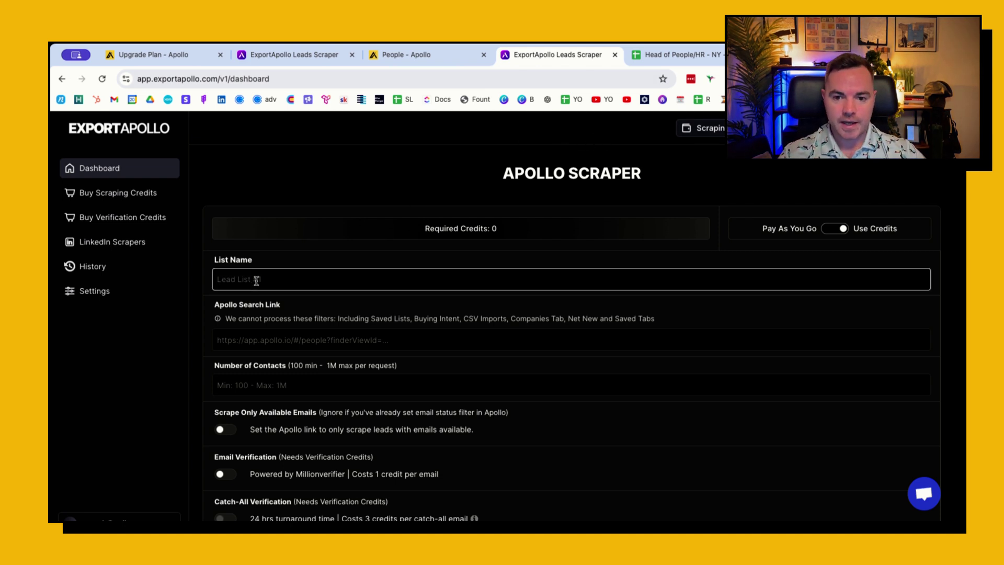
pyautogui.write('HR ')
pyautogui.write('US 5')
pyautogui.write('00-500')
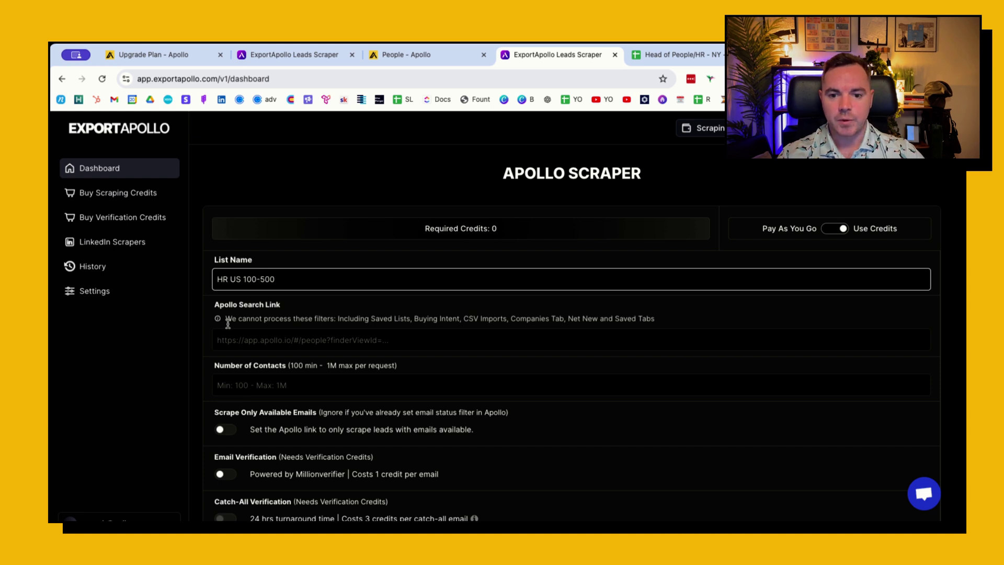
pyautogui.click(246, 336)
pyautogui.hotkey('ctrl', 'v')
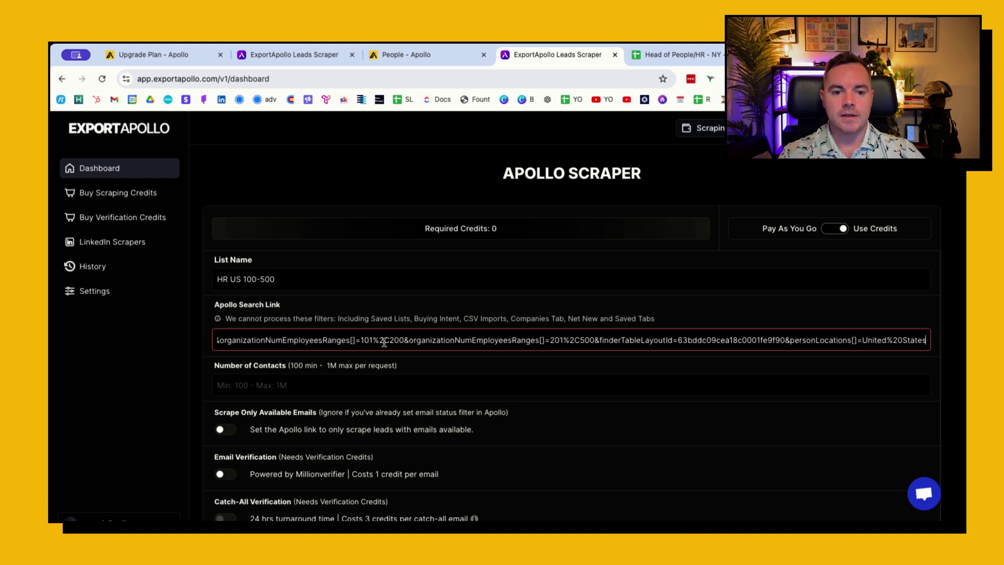
pyautogui.click(298, 384)
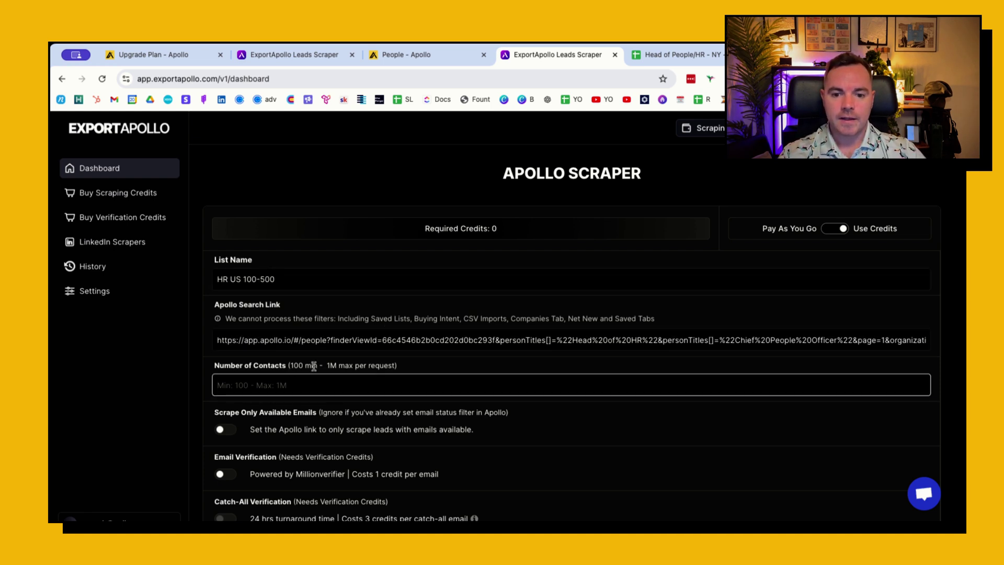
pyautogui.write('12')
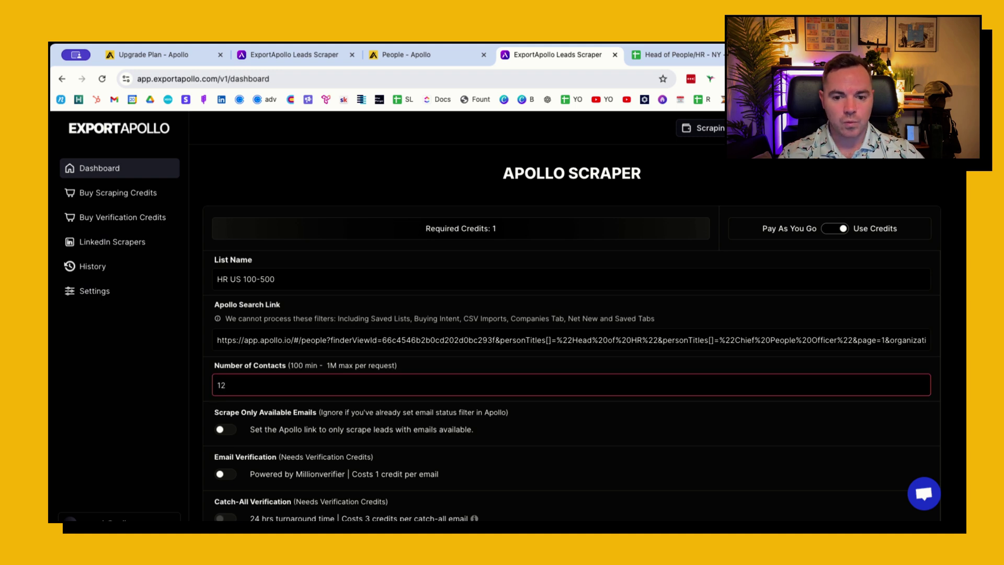
pyautogui.press('BackSpace')
pyautogui.press('BackSpace')
pyautogui.write('2100')
pyautogui.click(565, 284)
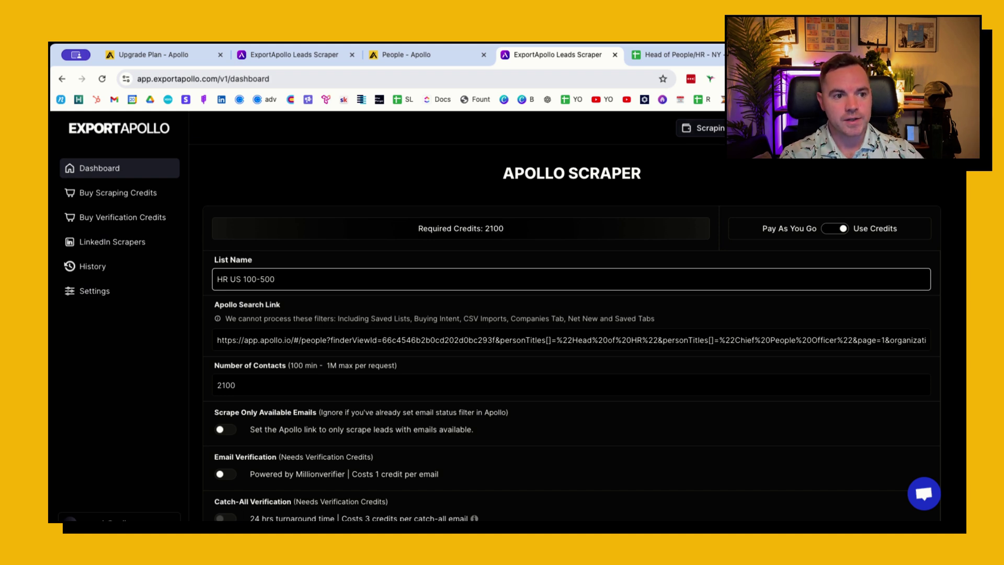
# Step: Enable Company Name Cleaning and Extra Data, then view the 'Head of People/HR - NY' lead sheet
pyautogui.scroll(-3, 361, 280)
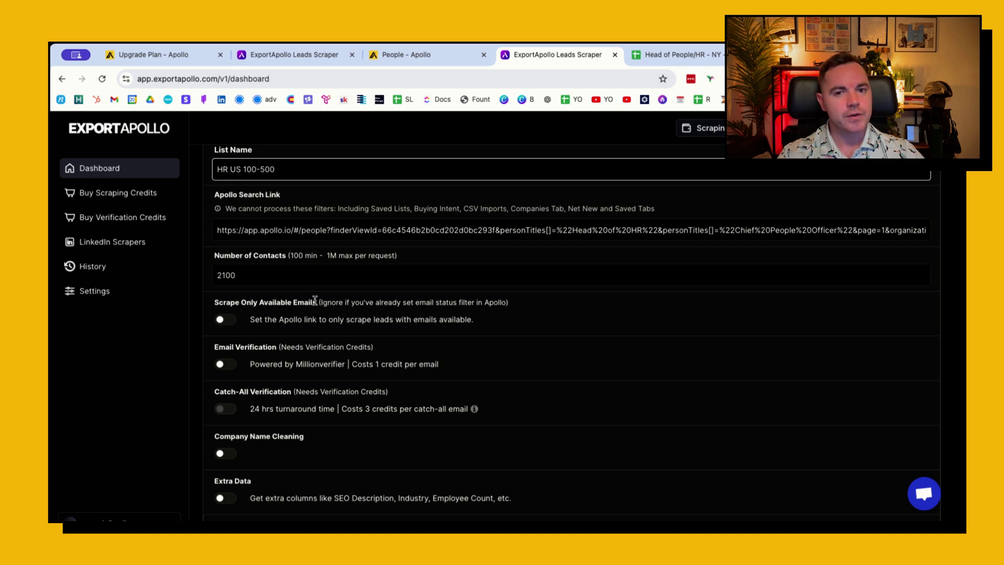
pyautogui.scroll(-1, 314, 300)
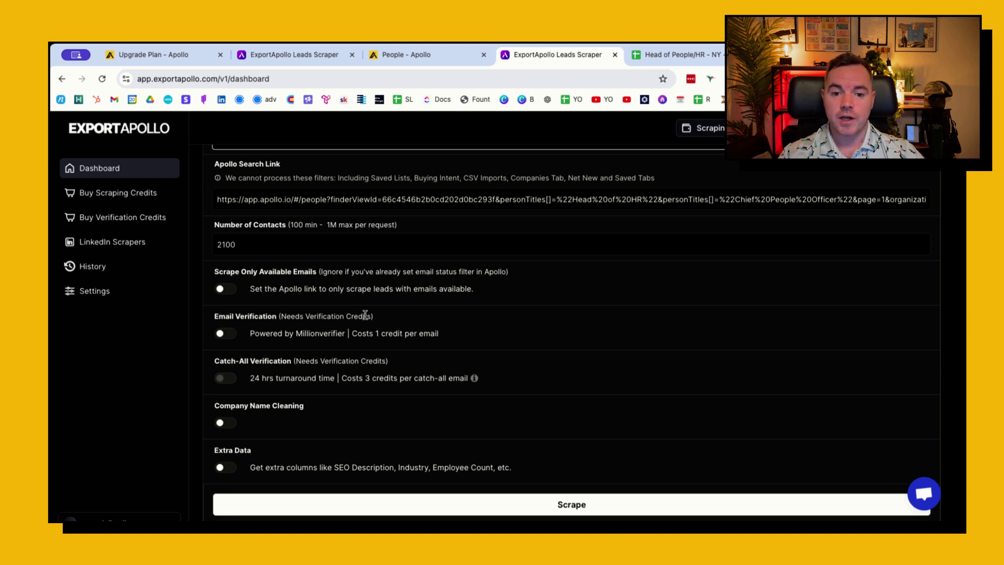
pyautogui.scroll(-1, 365, 314)
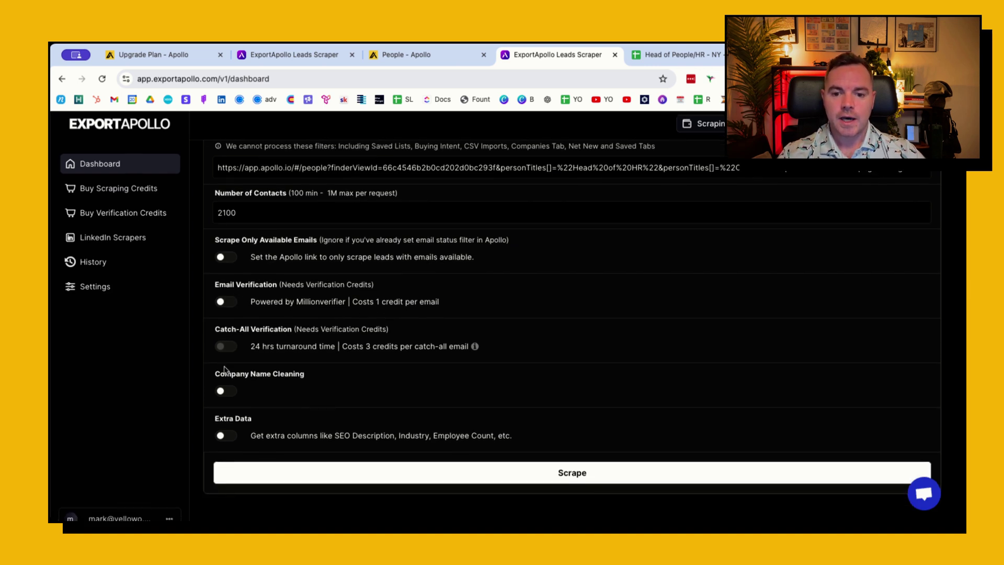
pyautogui.click(225, 390)
pyautogui.click(222, 435)
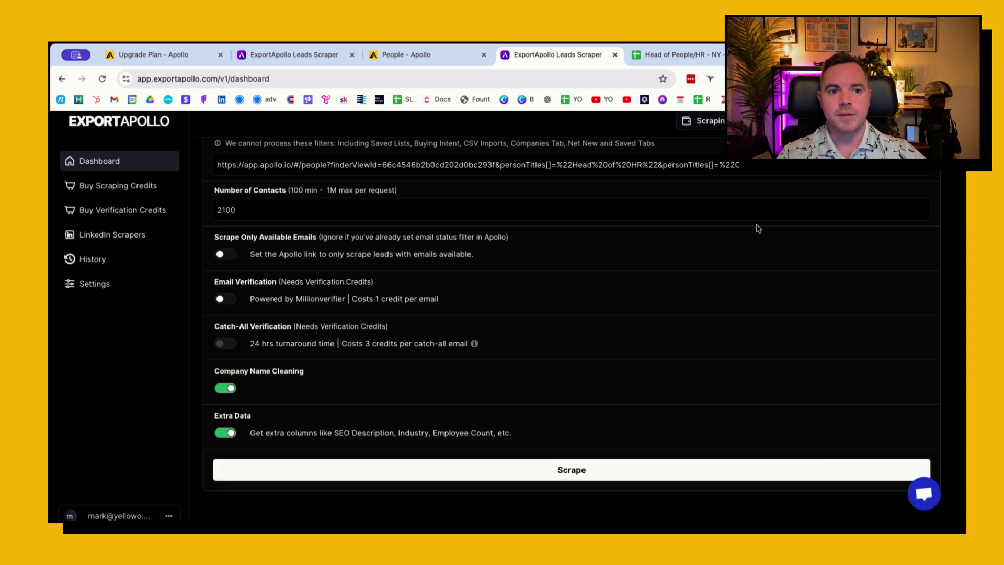
pyautogui.click(675, 55)
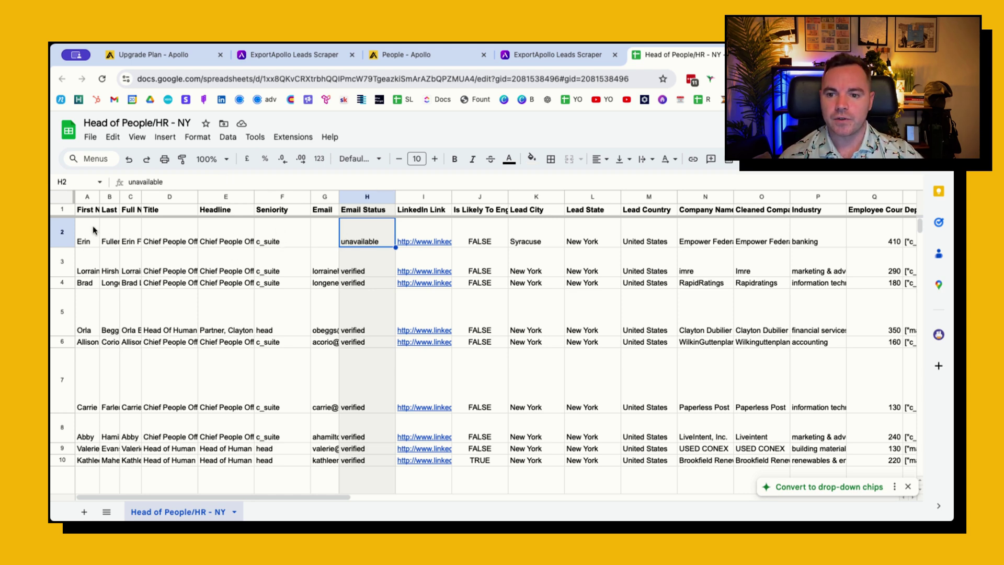
# Step: Inspect the first two leads' email addresses and email statuses in the sheet
pyautogui.hscroll(3, 248, 236)
pyautogui.hscroll(20, 248, 235)
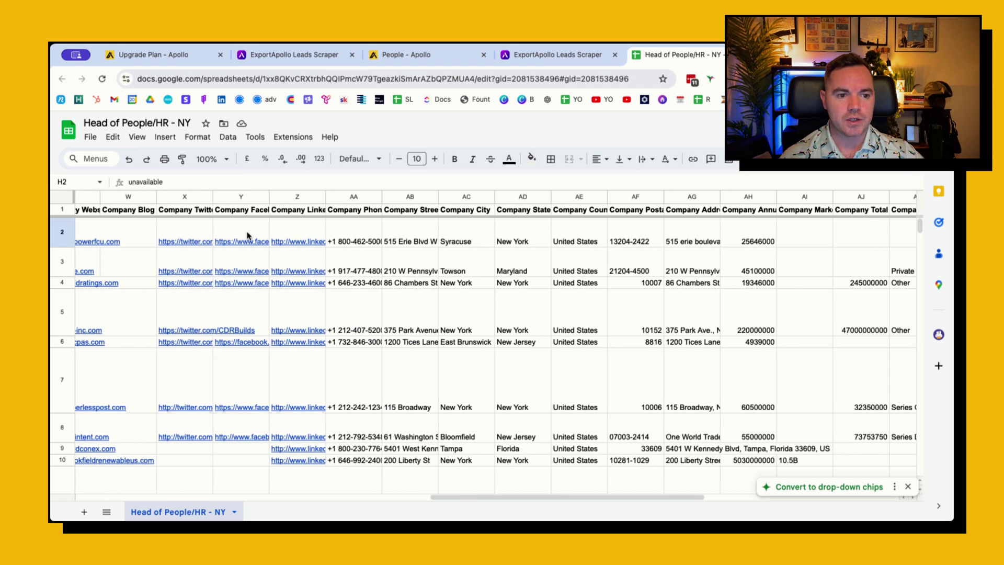
pyautogui.hscroll(-20, 248, 236)
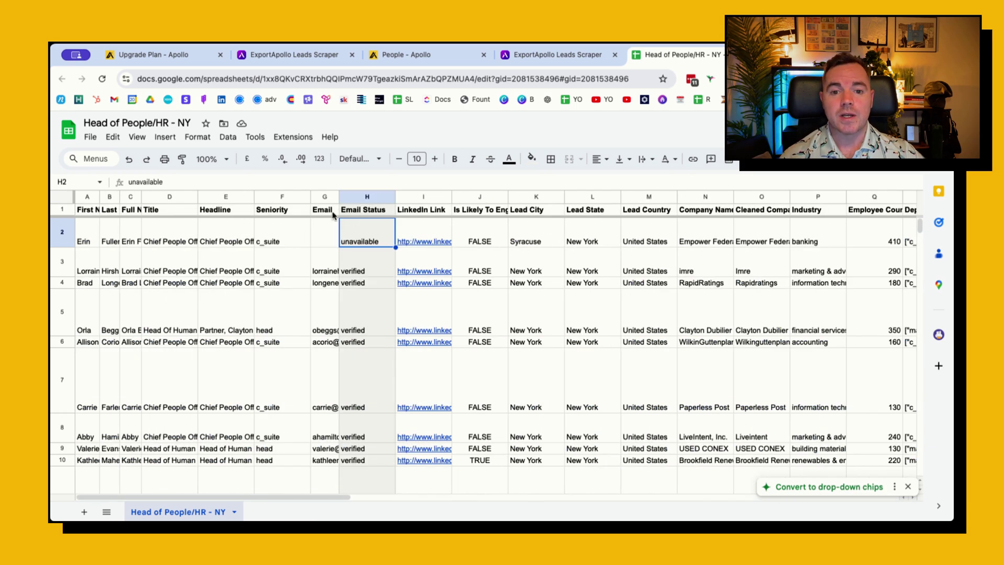
pyautogui.click(333, 271)
pyautogui.click(334, 233)
pyautogui.click(350, 239)
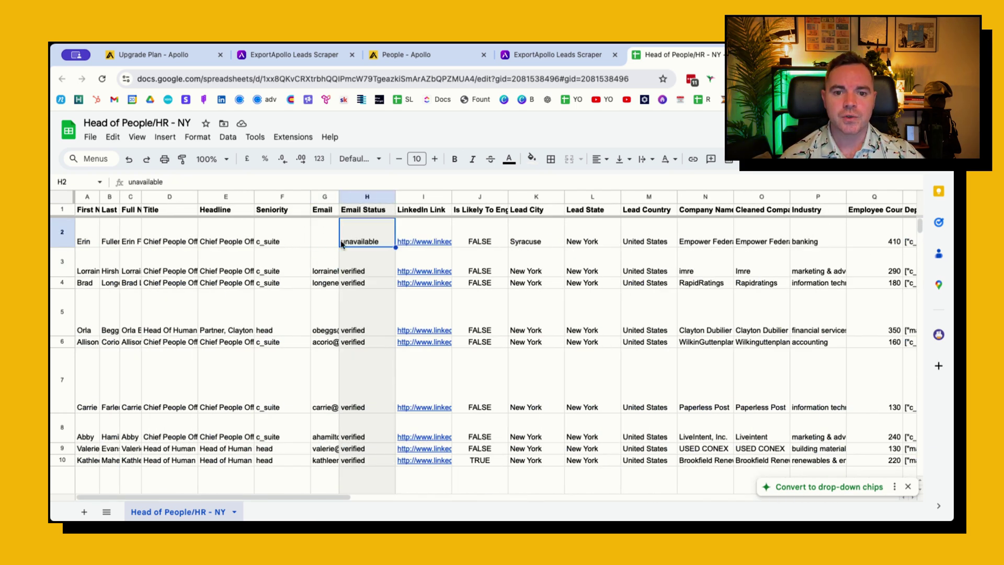
pyautogui.click(337, 272)
pyautogui.click(352, 270)
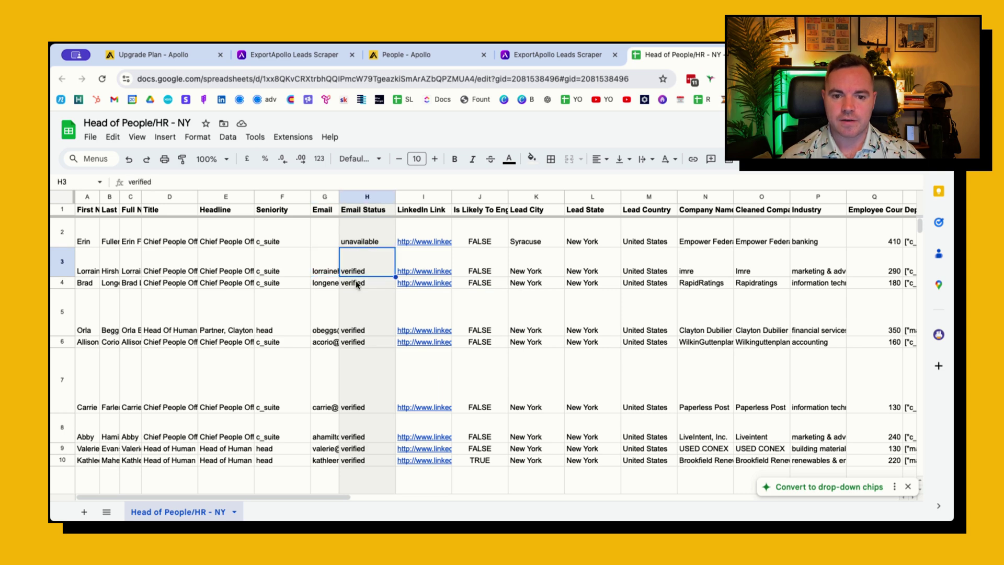
# Step: Scroll down to check unavailable email statuses, then view LeadMagic's Email Validation page
pyautogui.scroll(-5, 372, 332)
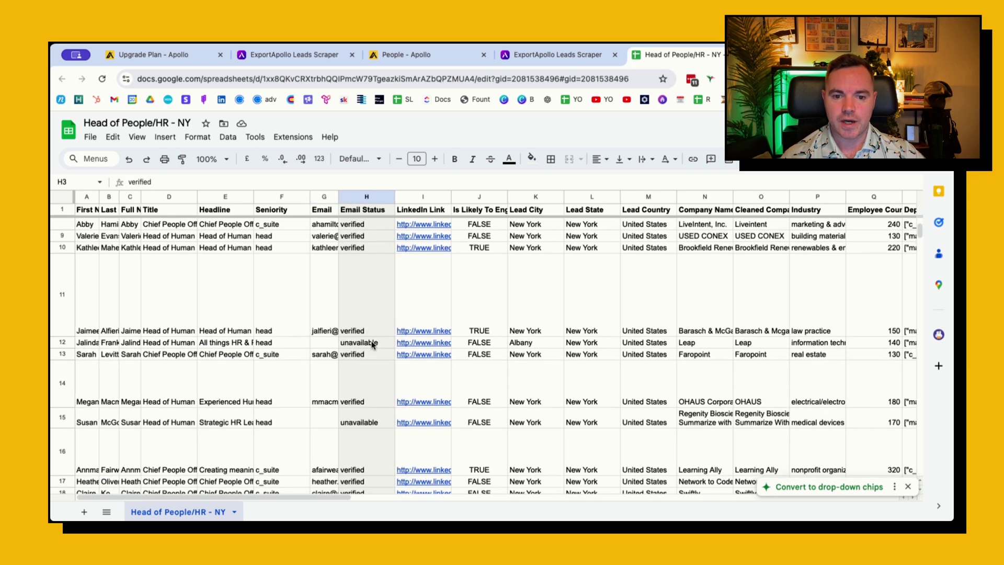
pyautogui.click(373, 340)
pyautogui.scroll(-20, 373, 342)
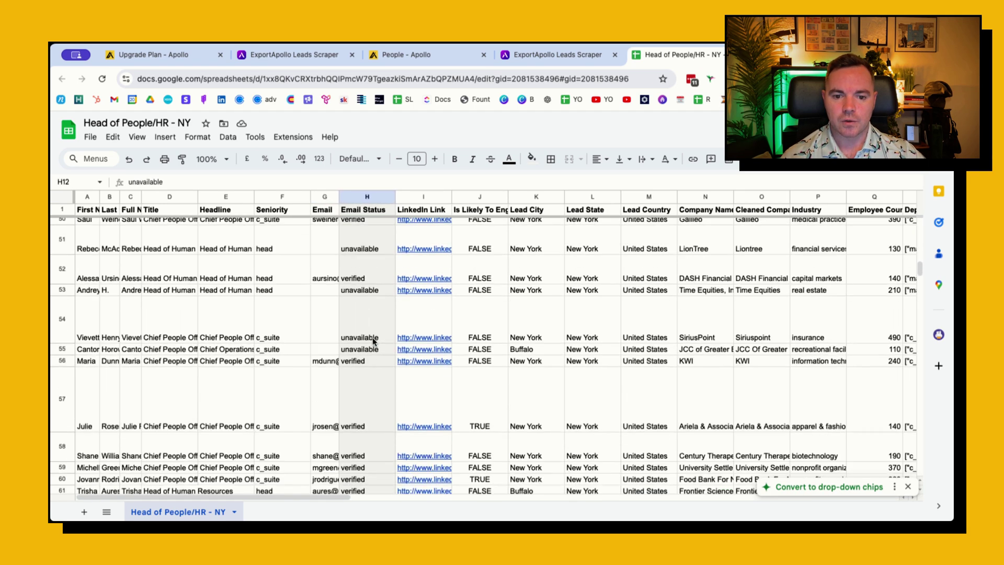
pyautogui.scroll(-8, 373, 342)
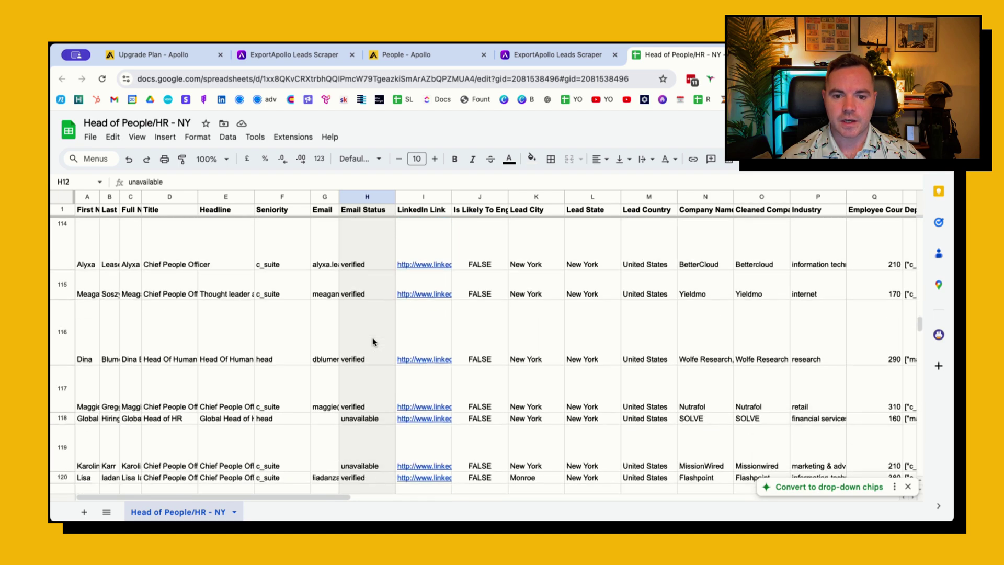
pyautogui.scroll(-10, 374, 342)
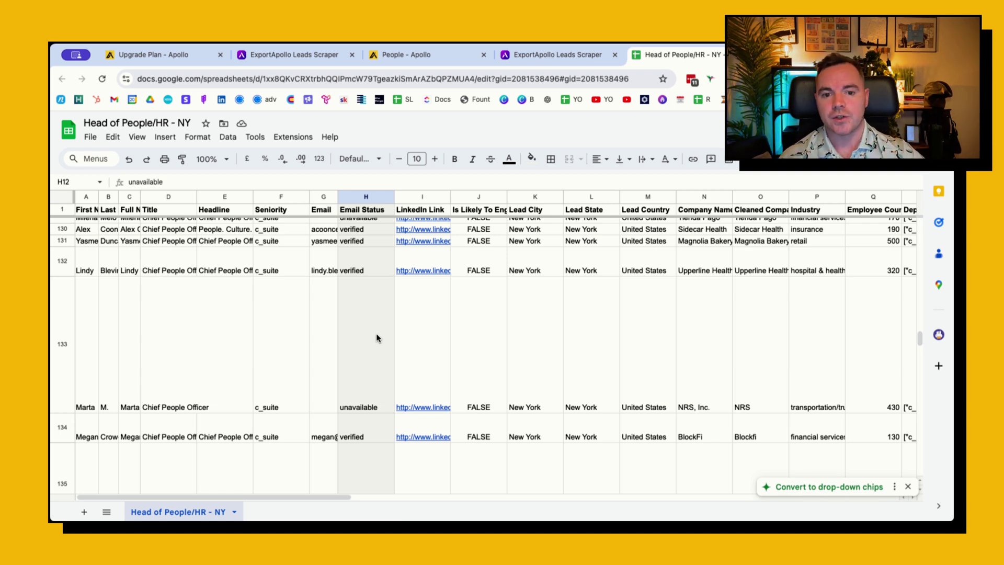
pyautogui.click(775, 55)
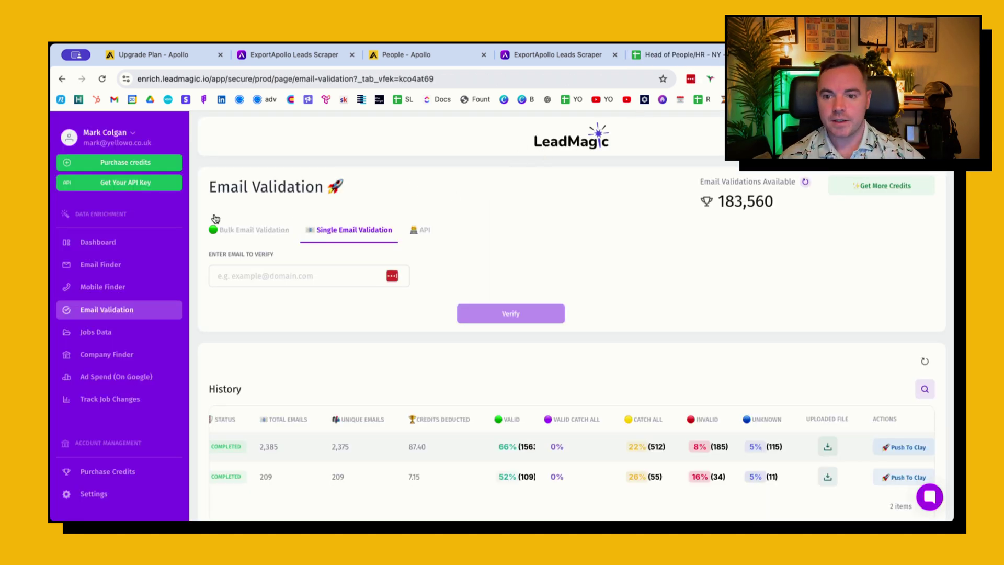
pyautogui.click(99, 280)
pyautogui.click(109, 267)
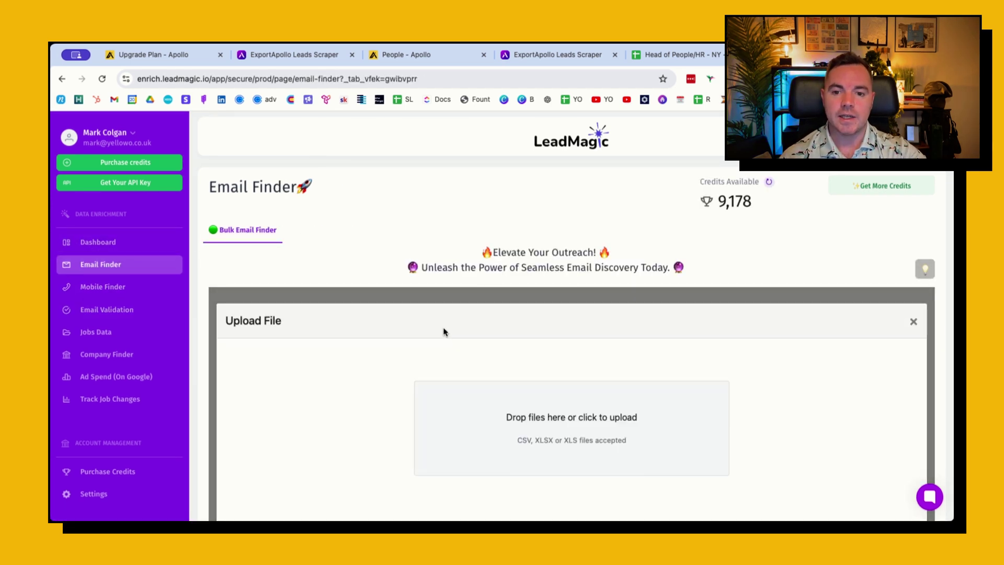
pyautogui.click(97, 312)
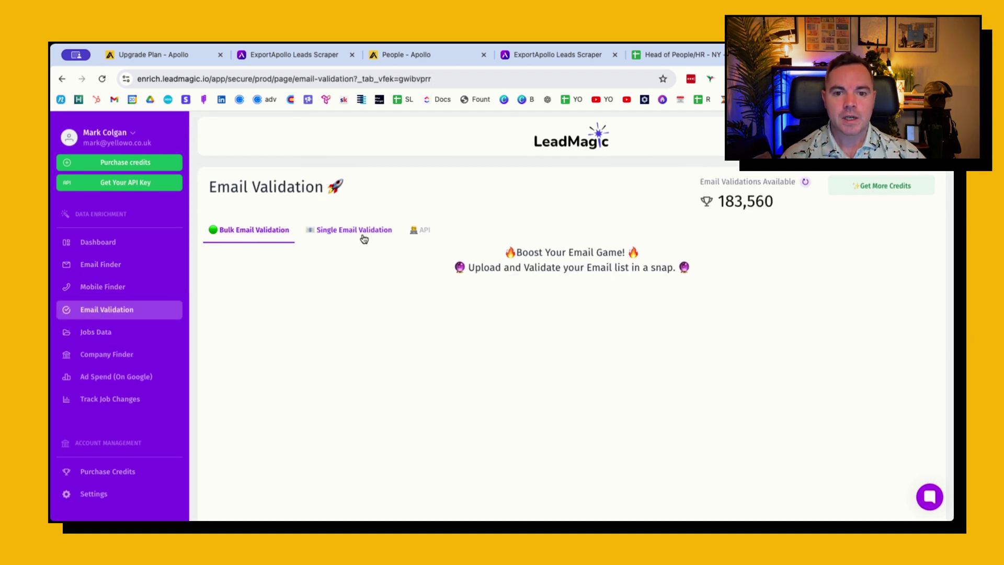
pyautogui.click(364, 235)
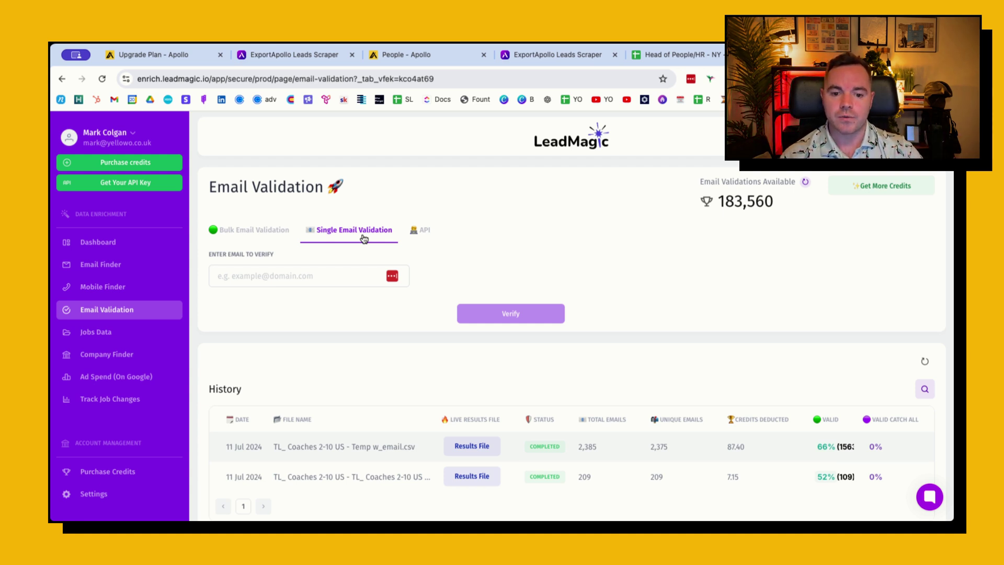
pyautogui.hscroll(10, 401, 468)
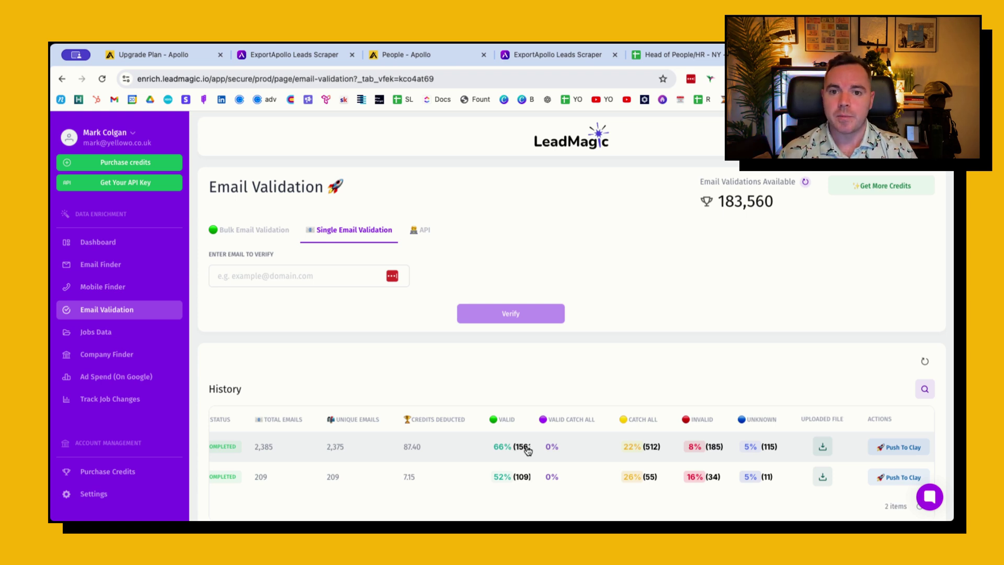
pyautogui.click(199, 57)
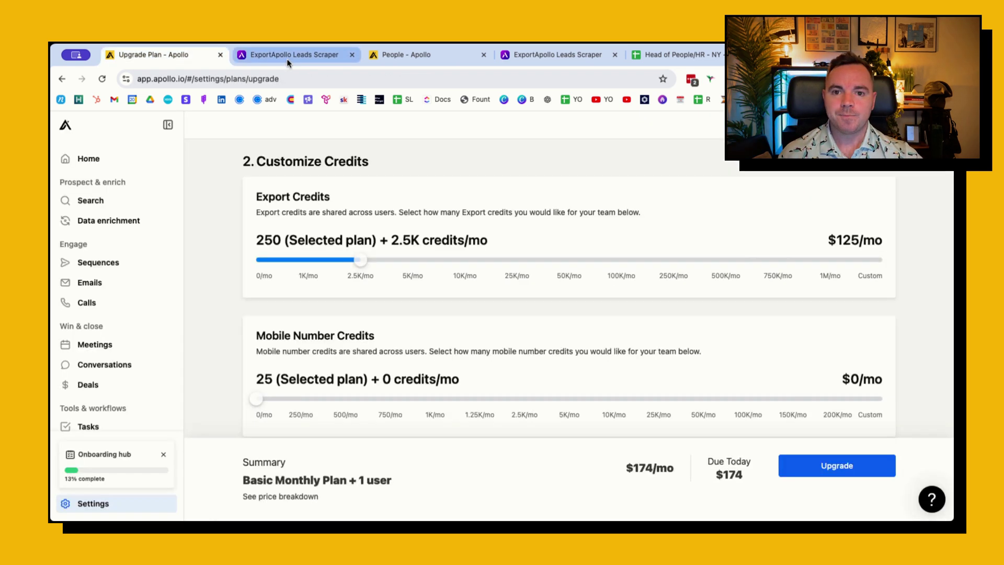
pyautogui.click(287, 58)
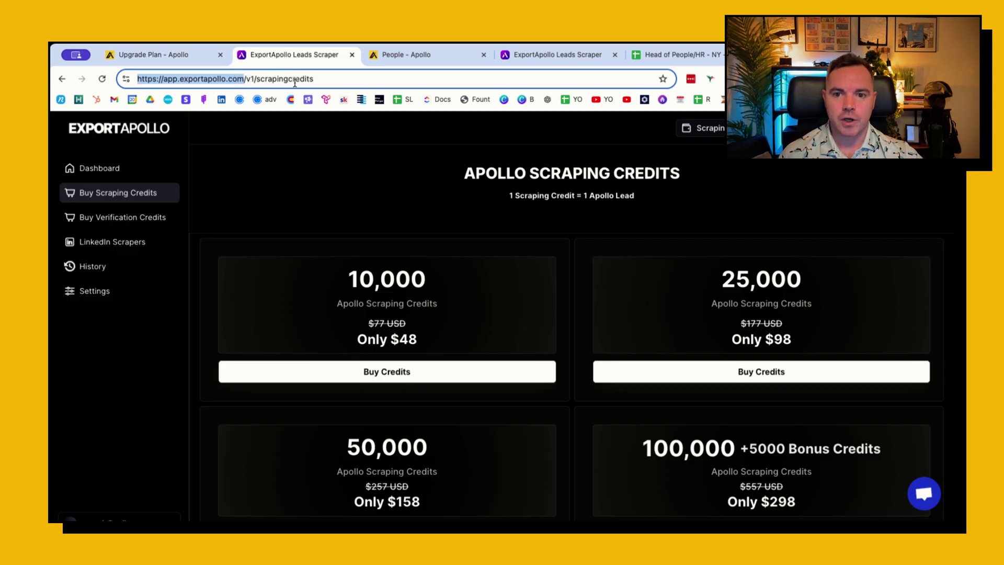
pyautogui.click(806, 54)
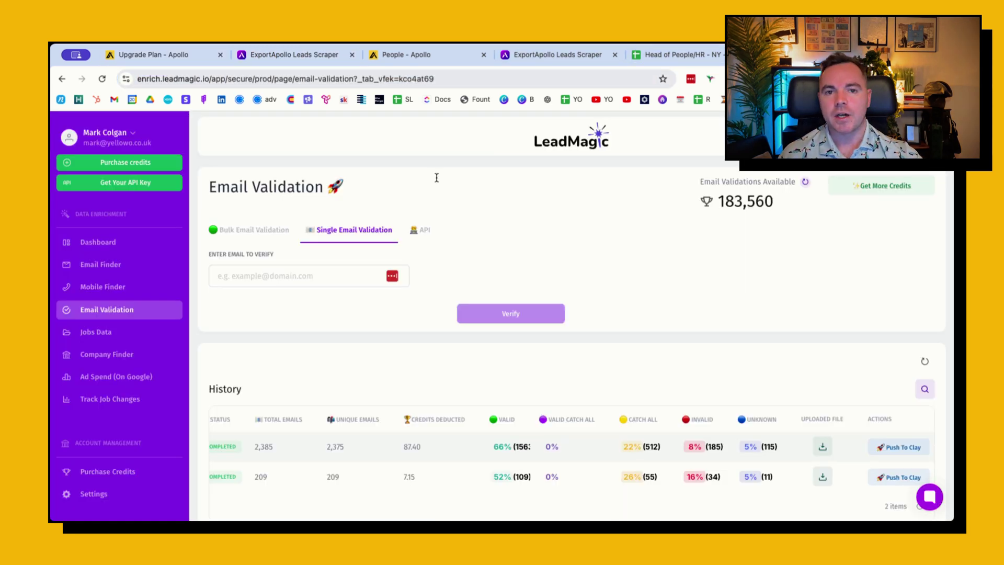